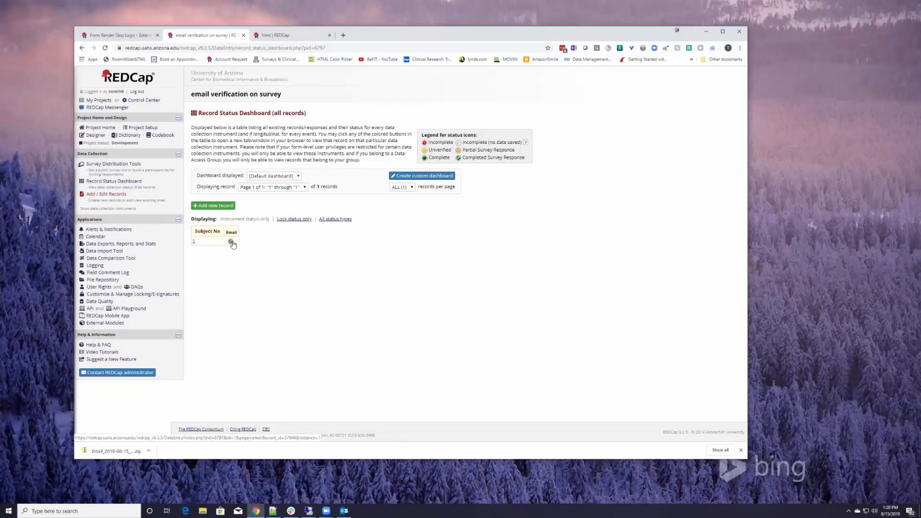
Open record 1's Email survey status from the Record Status Dashboard
left_click(231, 242)
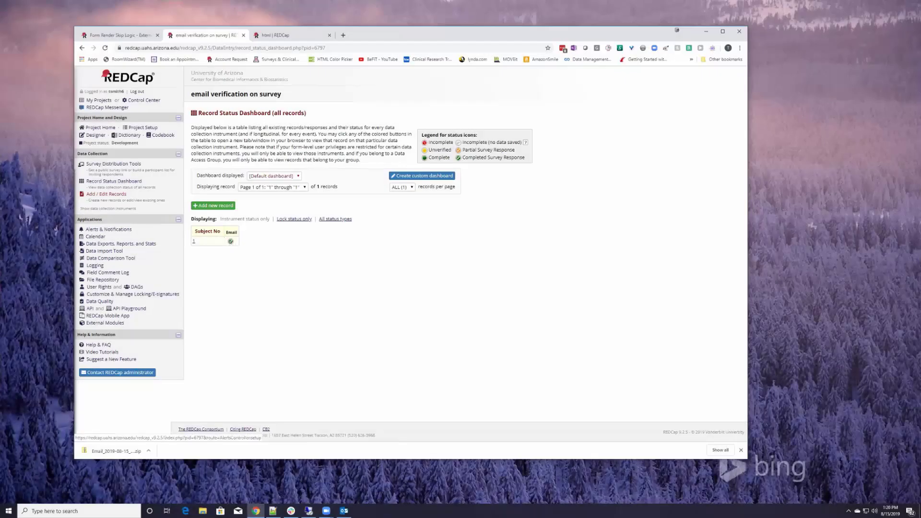
Put Subject 1's Email response into edit mode and save it with Save & Stay
left_click(231, 243)
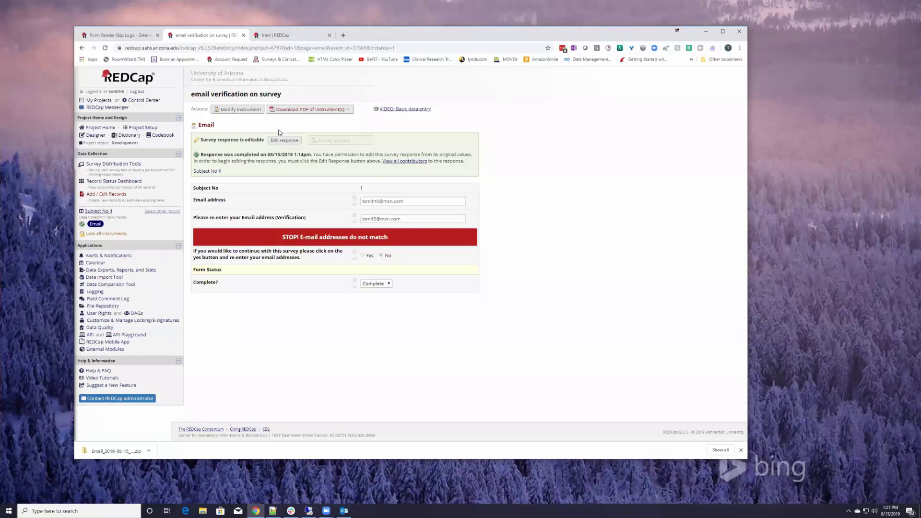
left_click(279, 140)
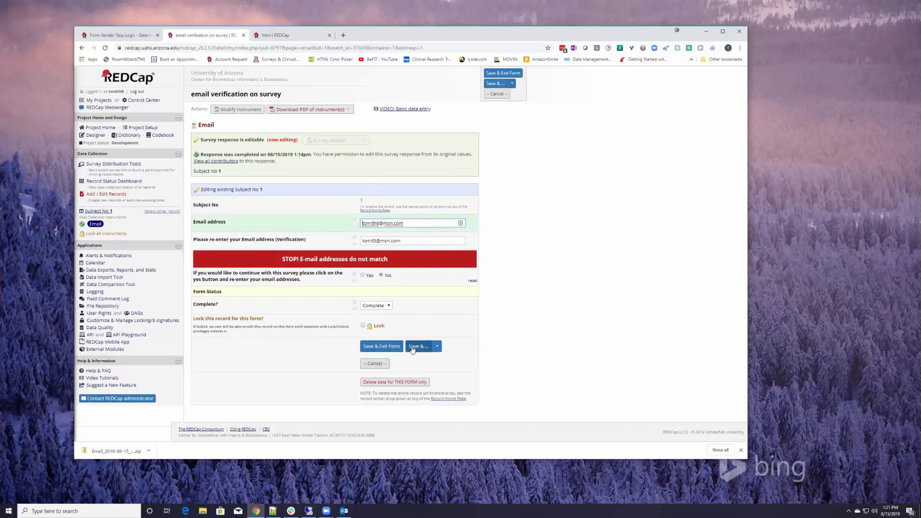
left_click(436, 349)
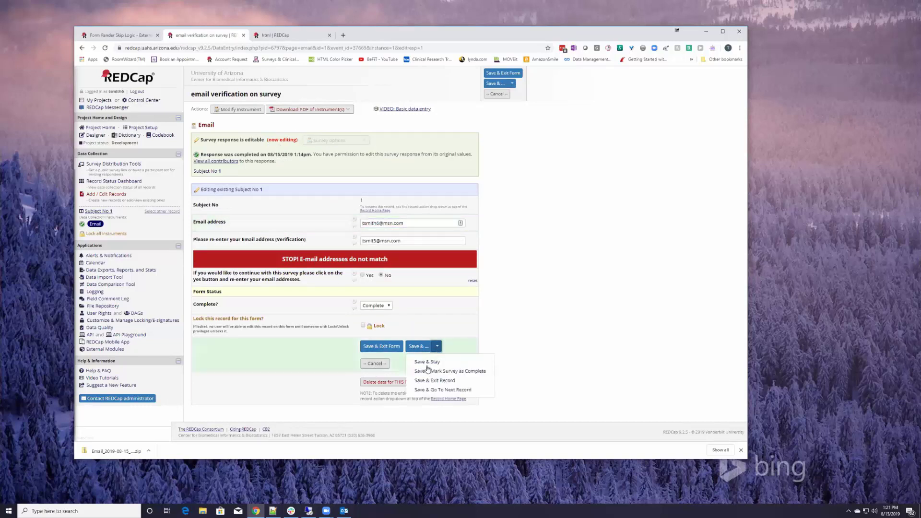
left_click(427, 362)
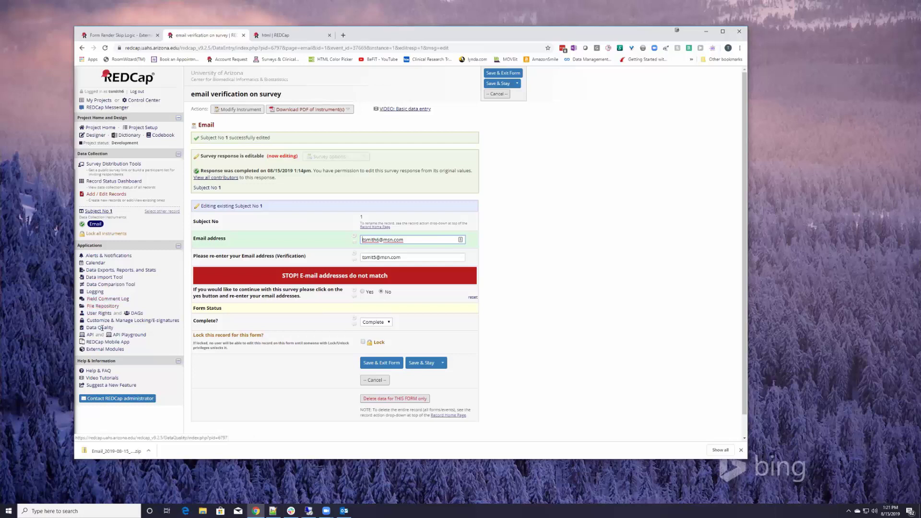
Review the existing user's privileges on the User Rights page and cancel without changes
left_click(96, 313)
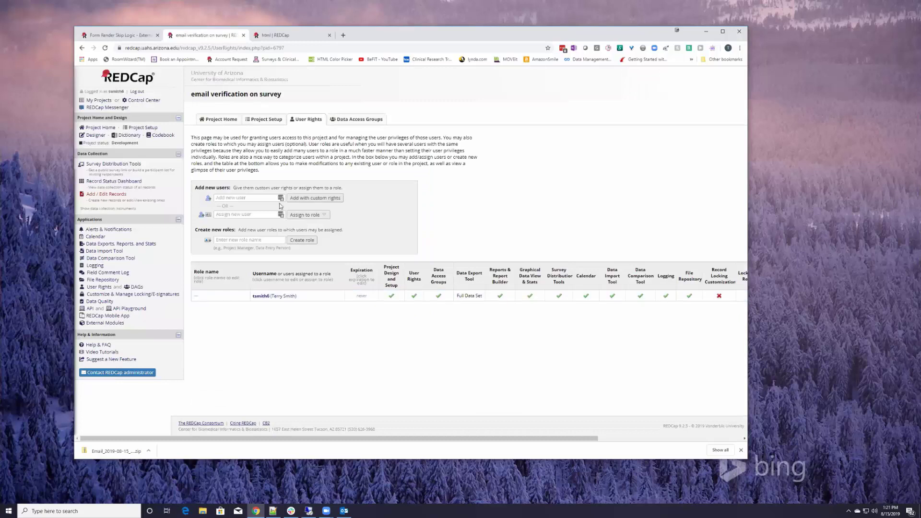
left_click(263, 296)
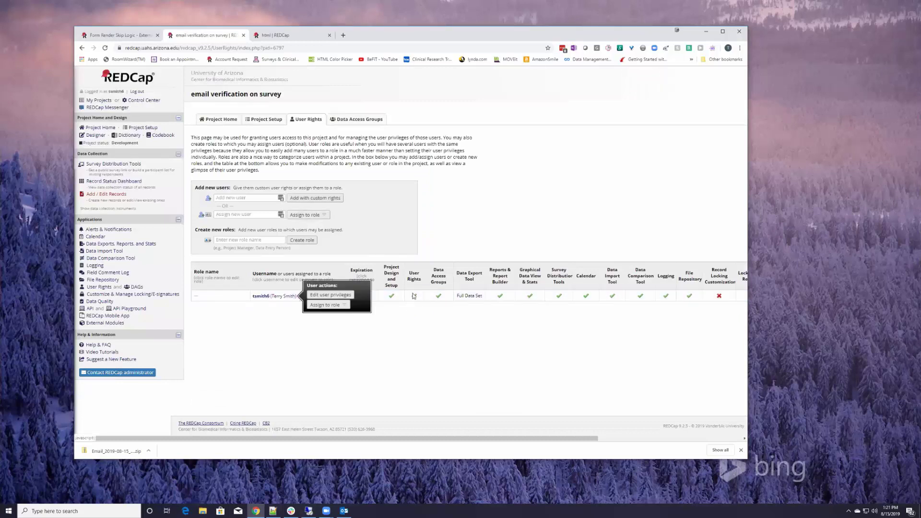
left_click(332, 294)
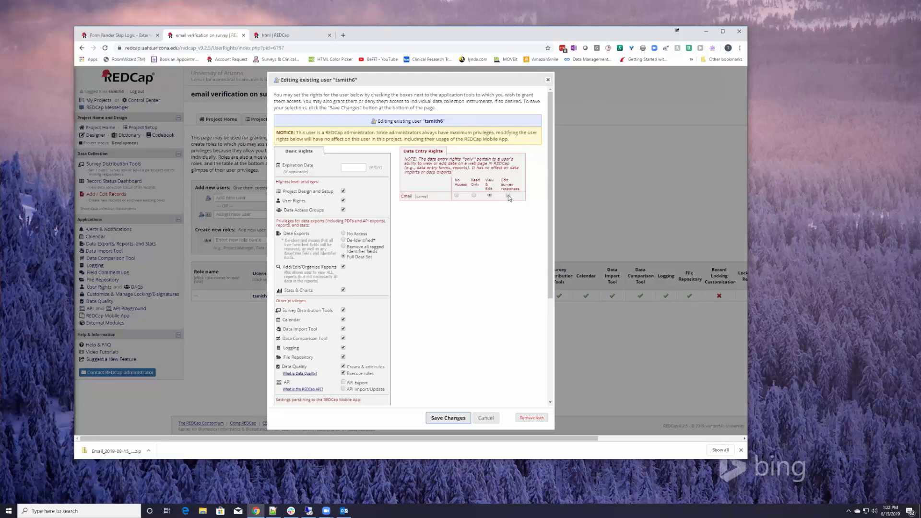
left_click(485, 418)
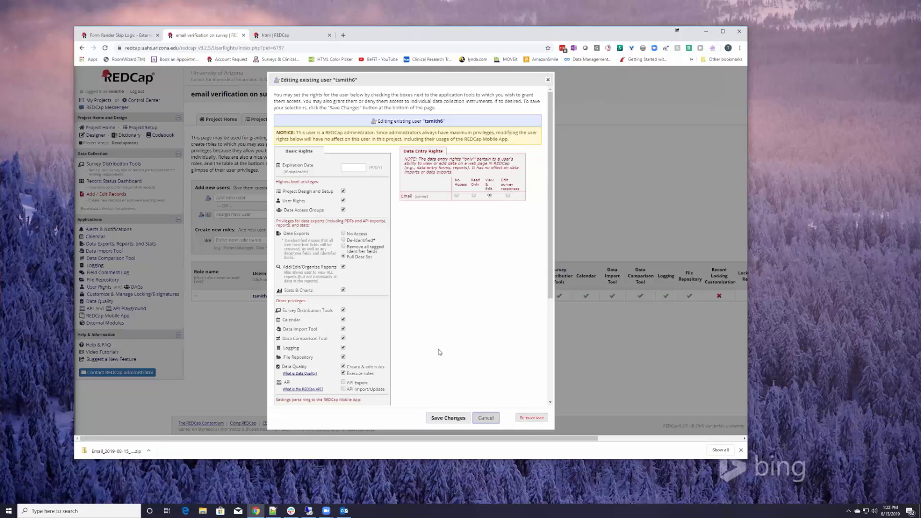
Start adding a new user with custom rights, cancel it, and return to the Record Status Dashboard
left_click(237, 197)
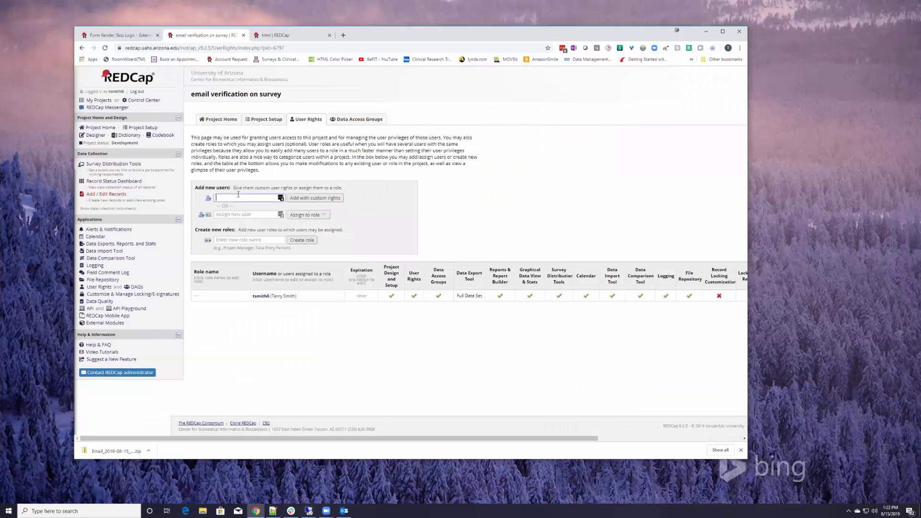
type("collen")
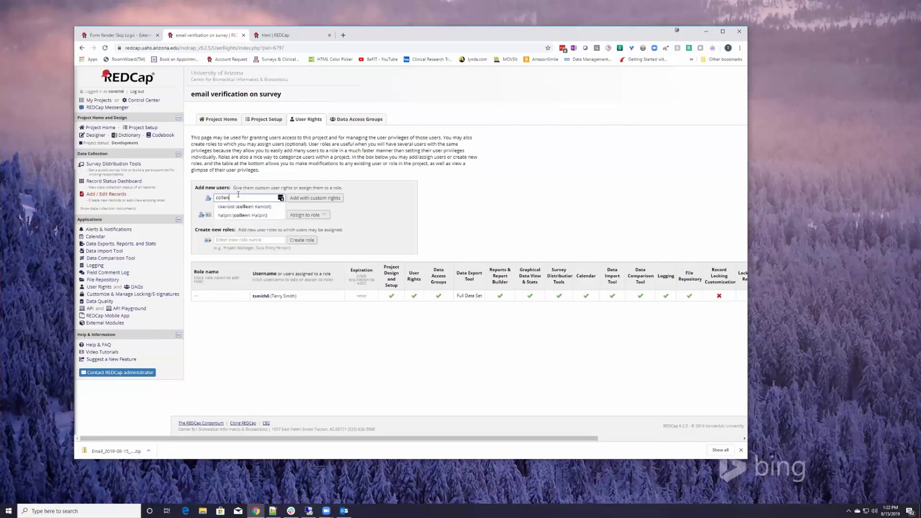
key("BackSpace")
left_click(245, 206)
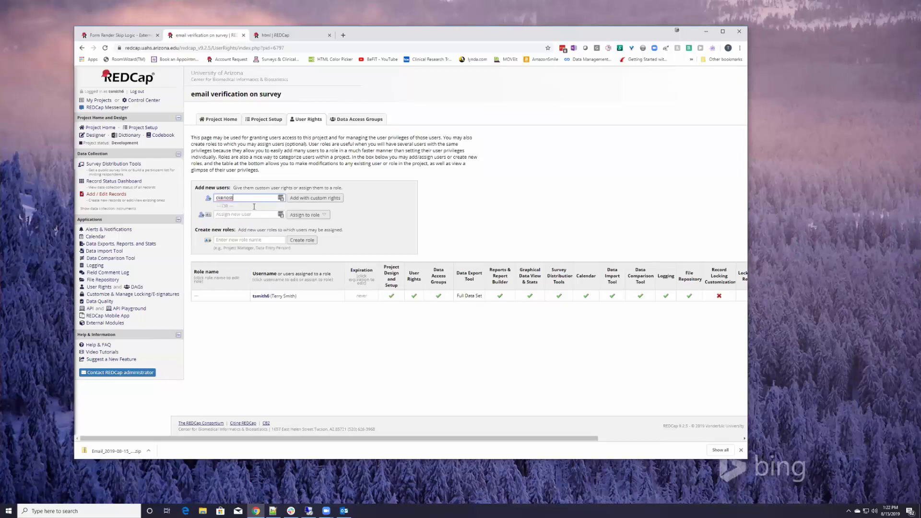
left_click(307, 199)
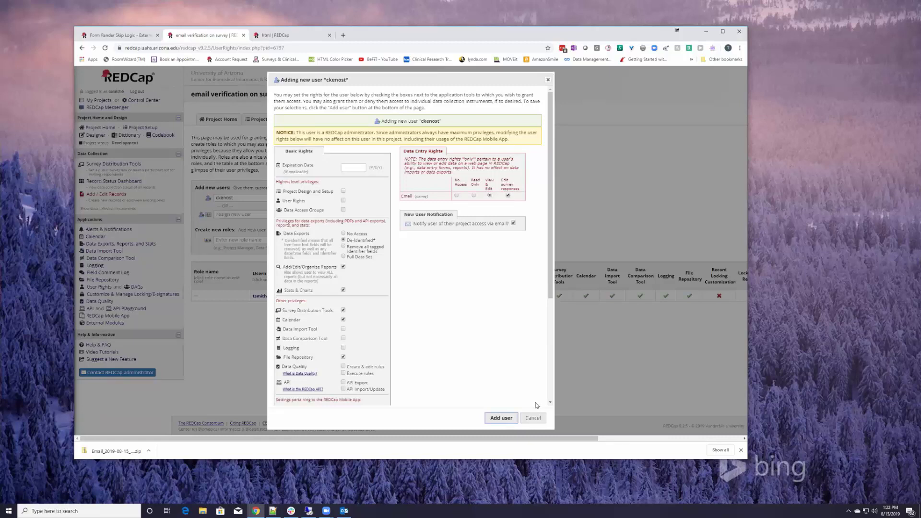
left_click(534, 418)
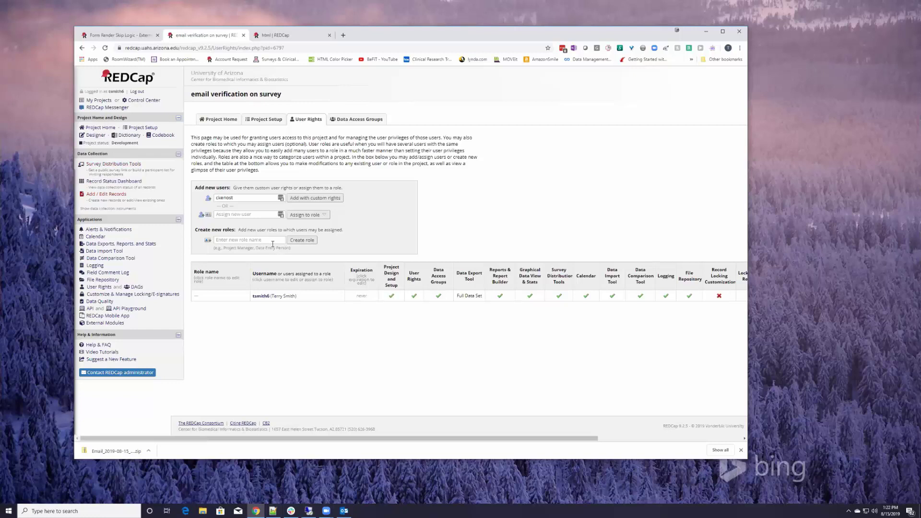
left_click(137, 182)
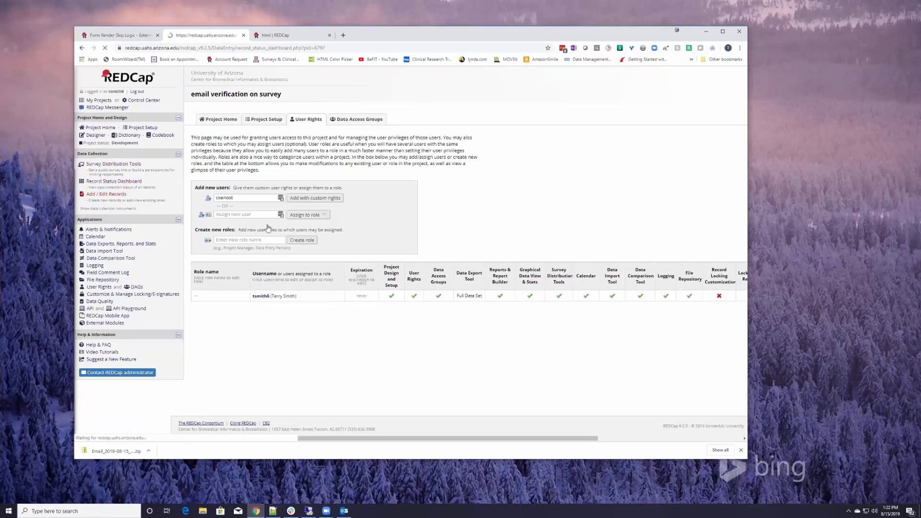
Reopen record 1's completed Email survey response from the dashboard
left_click(230, 241)
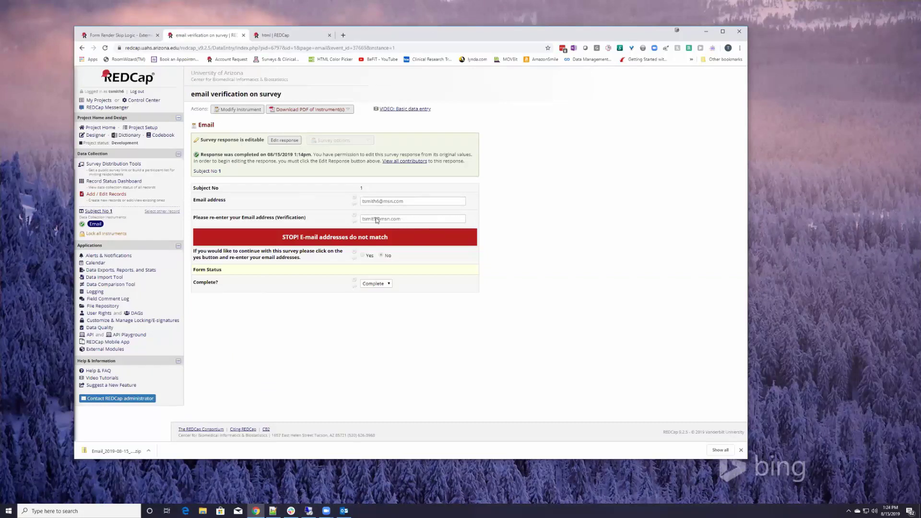
Correct the verification e-mail to match, Save & Stay, and confirm erasing stop_survey
left_click(284, 140)
left_click(375, 240)
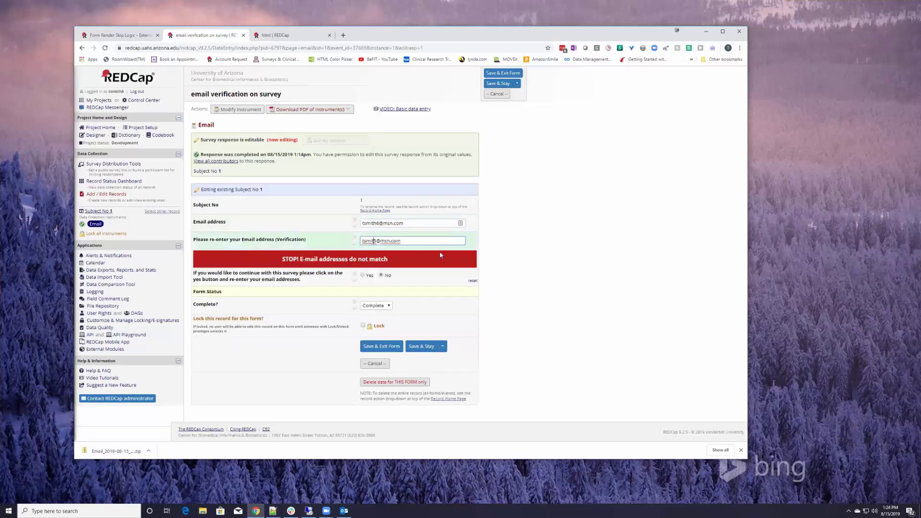
key("Delete")
type("h6")
type("h")
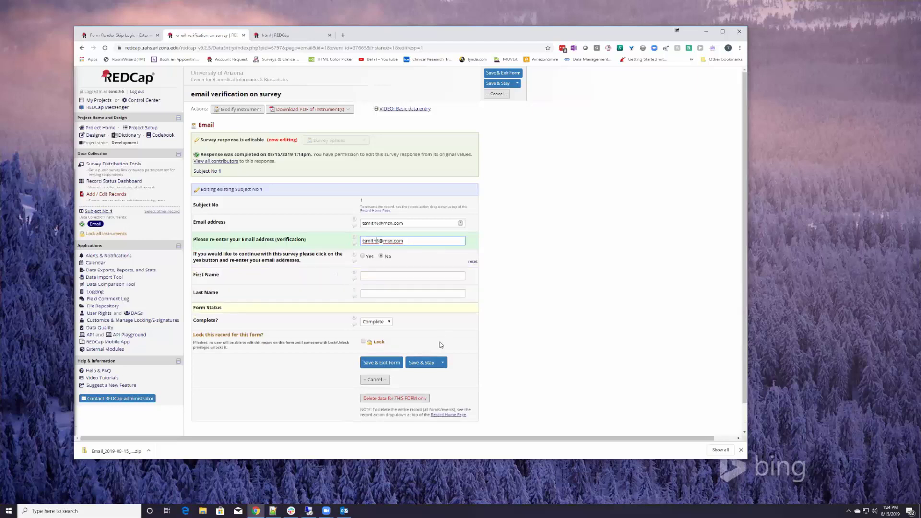
left_click(413, 355)
left_click(421, 363)
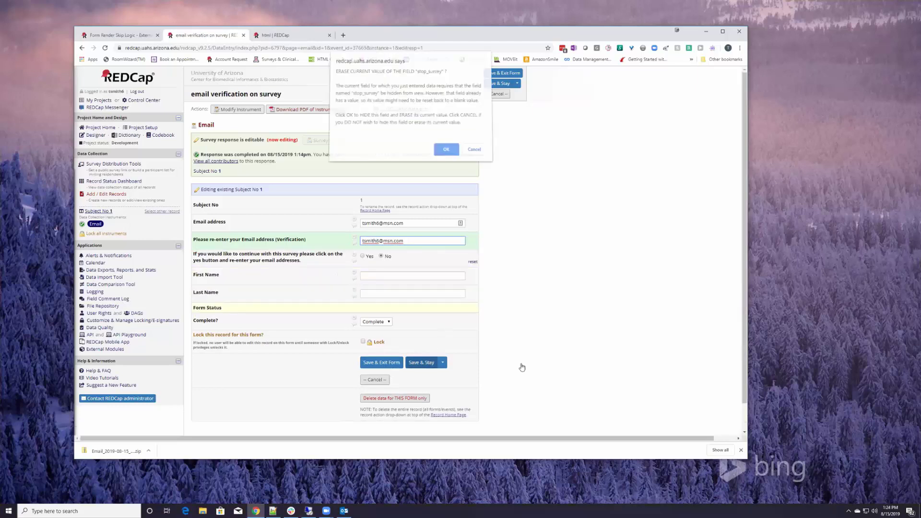
left_click(445, 152)
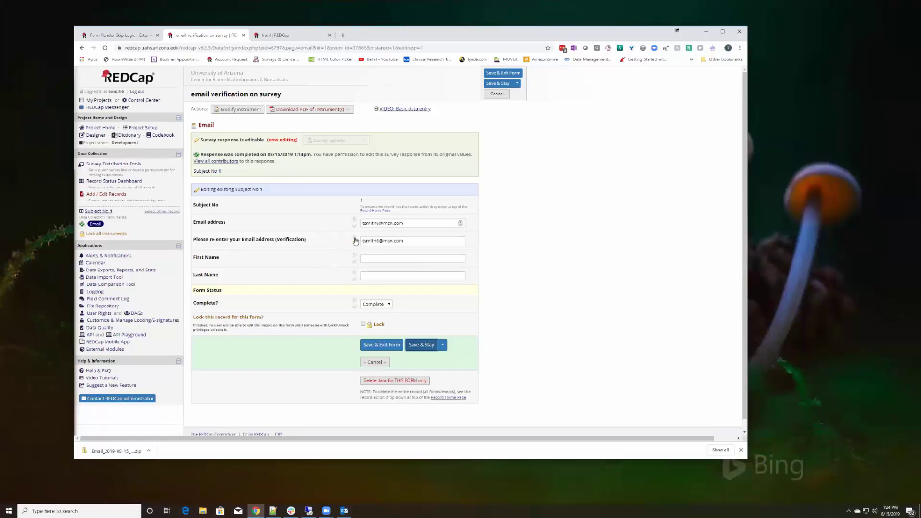
Check the Data History of both e-mail fields
left_click(355, 239)
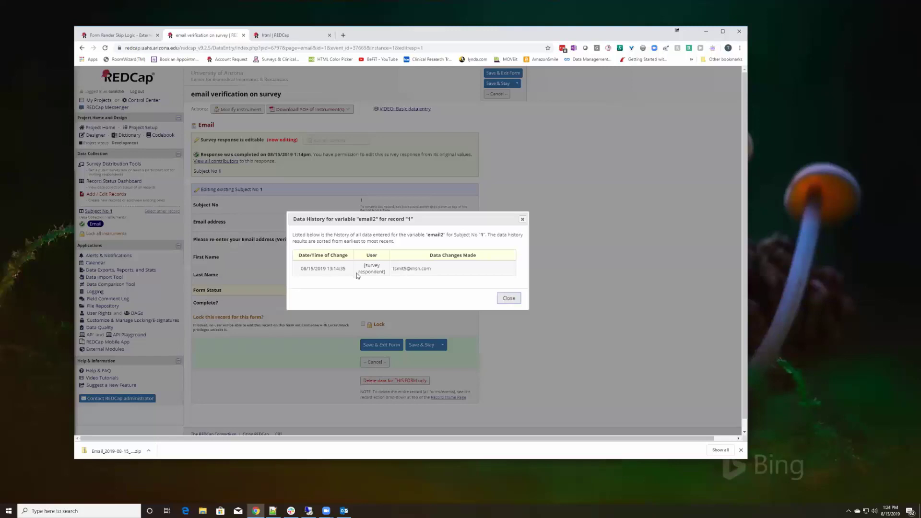
left_click(507, 298)
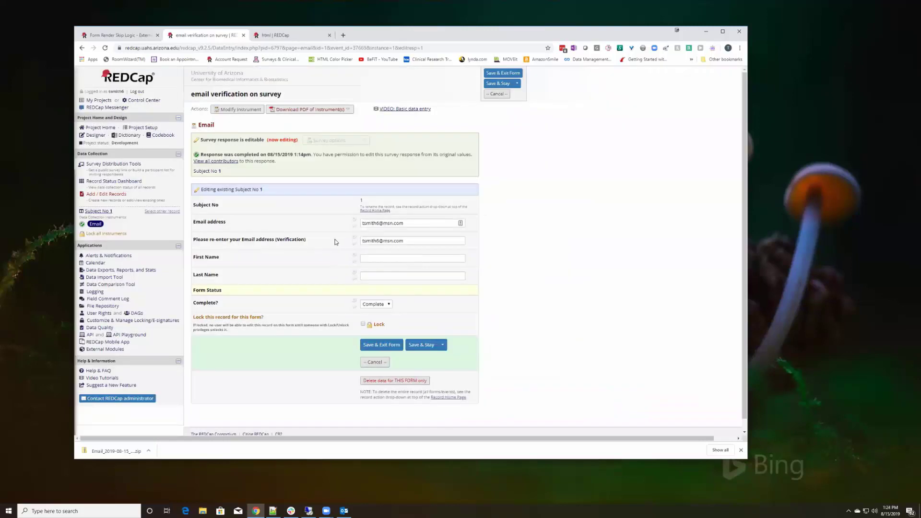
left_click(355, 220)
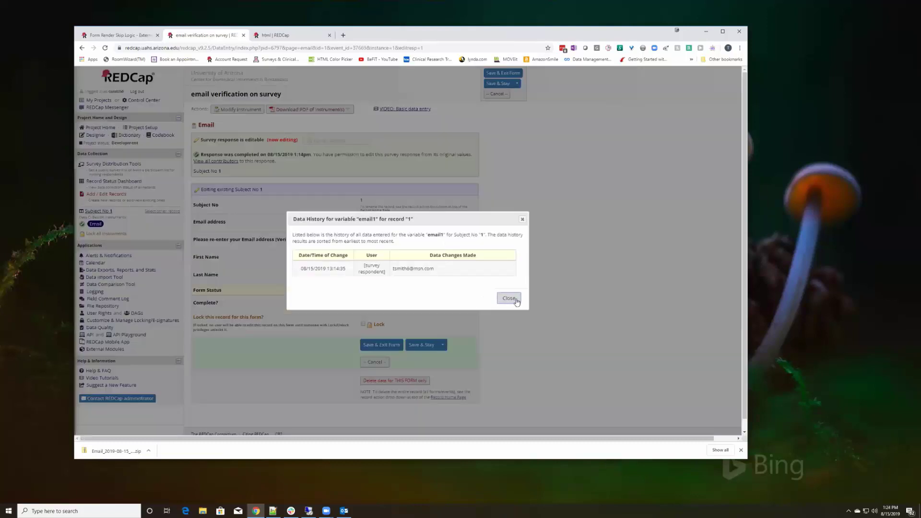
left_click(506, 297)
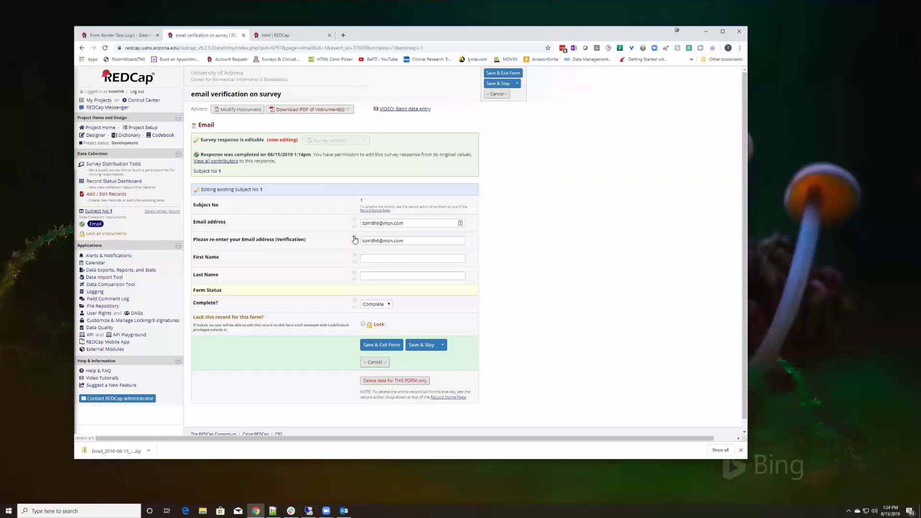
left_click(354, 239)
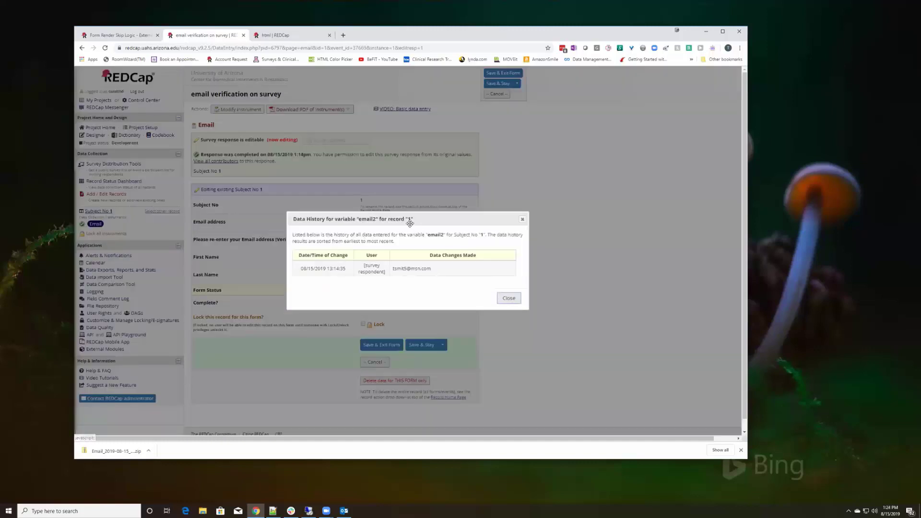
left_click(507, 298)
Stay on the form instead of going to Logging, and save Subject 1's response with Save & Stay
left_click(95, 292)
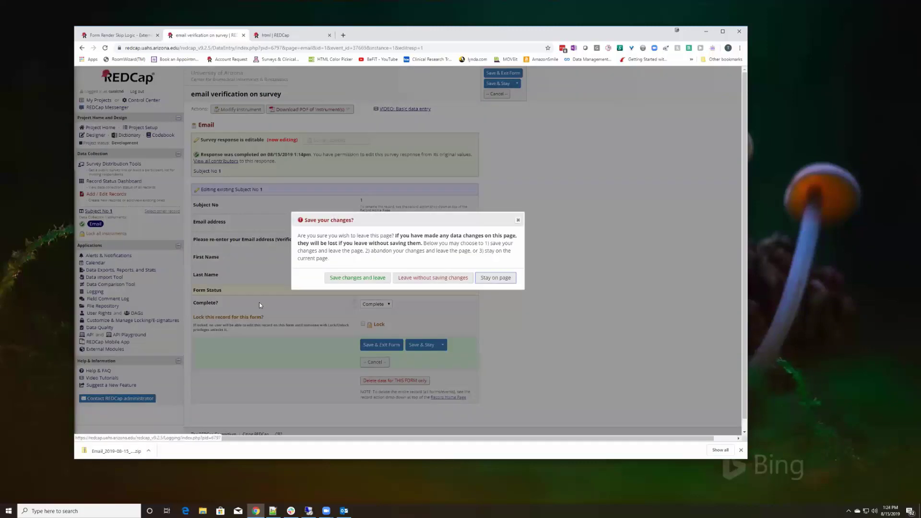
left_click(505, 283)
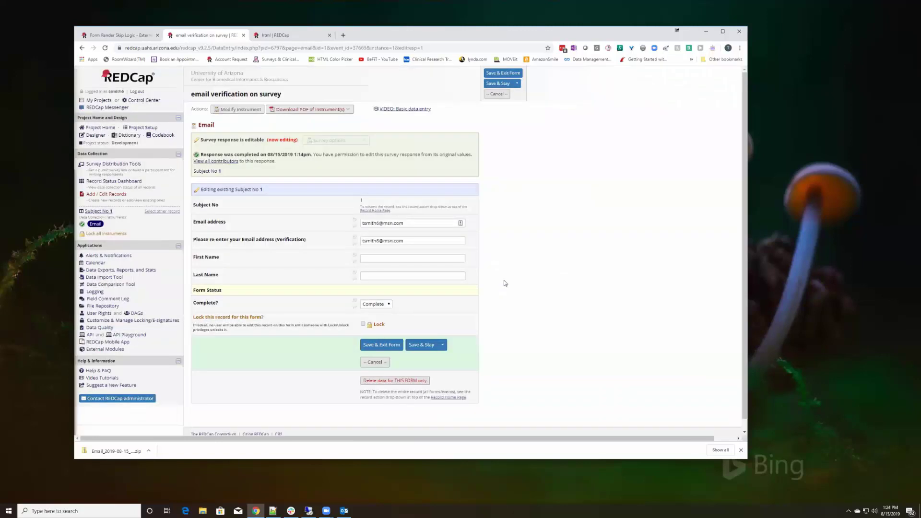
left_click(425, 349)
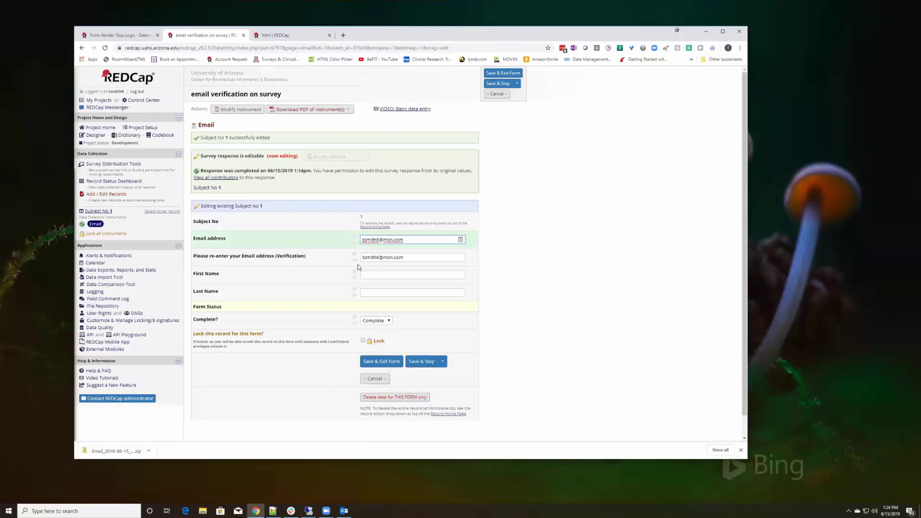
left_click(354, 254)
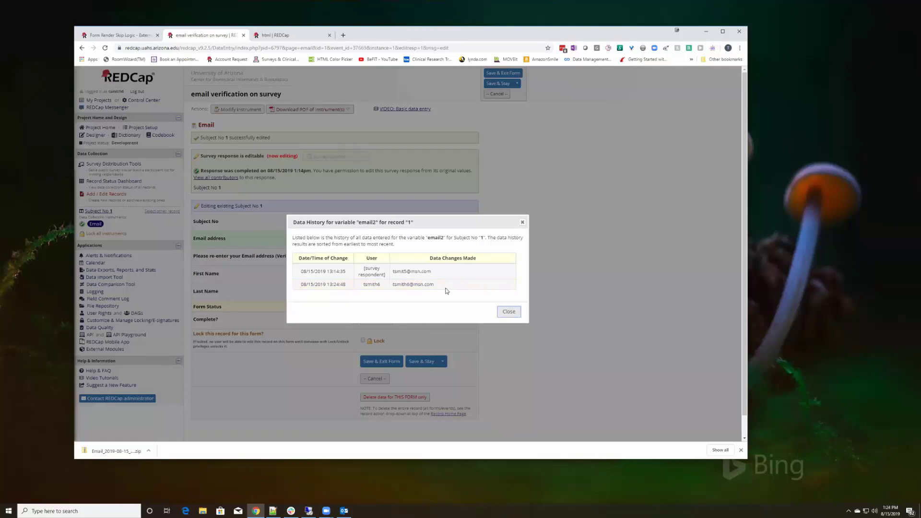
left_click_drag(446, 287, 294, 285)
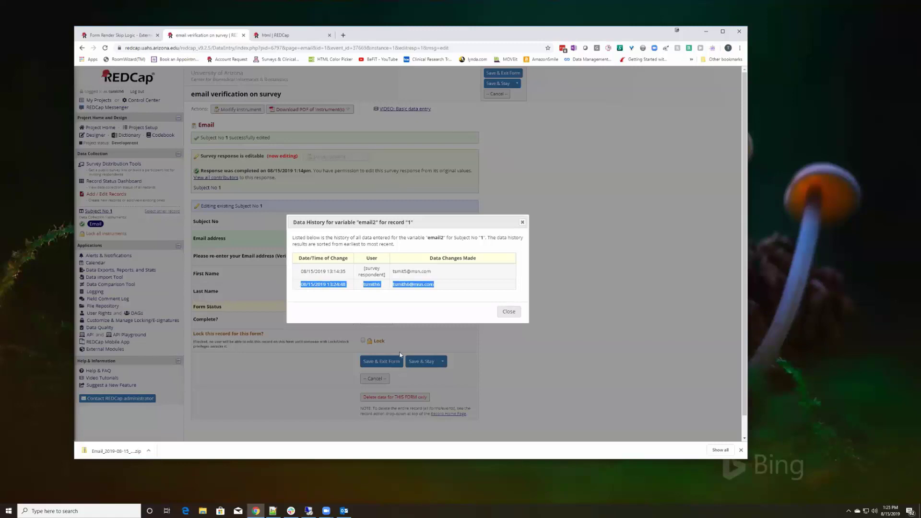
left_click(509, 312)
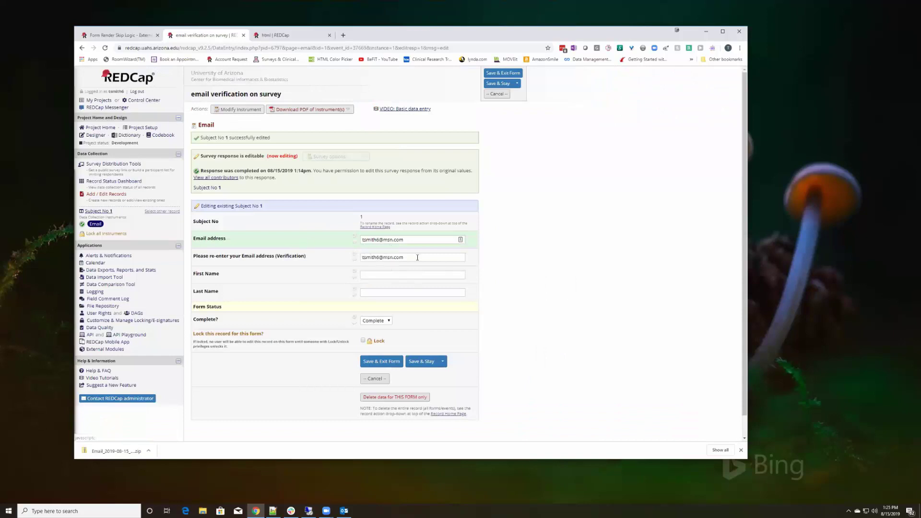
mouse_move(415, 258)
left_mouse_down()
mouse_move(362, 259)
mouse_move(415, 259)
left_mouse_up()
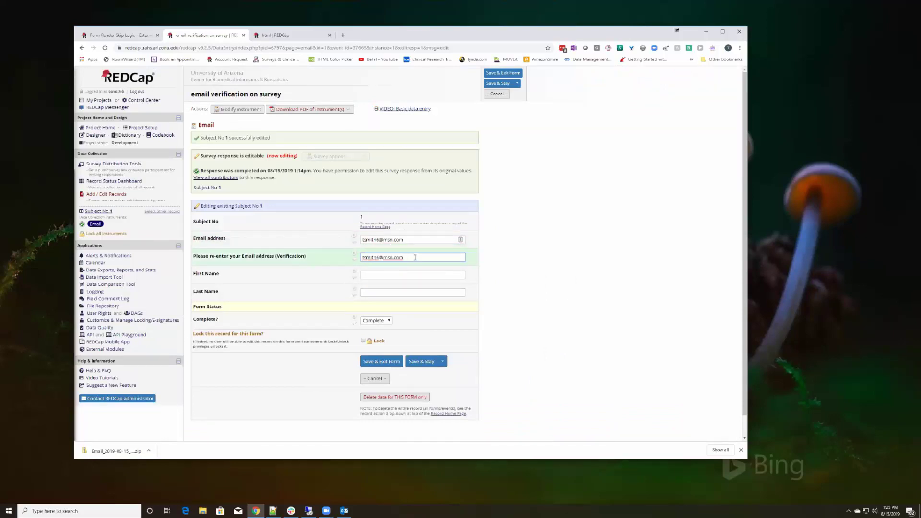